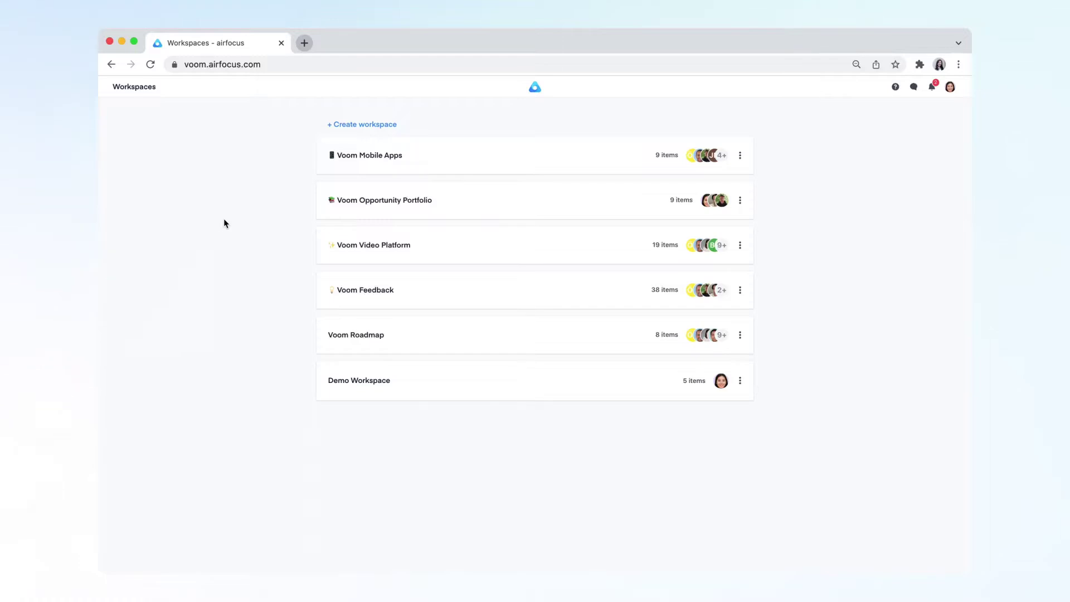
Step: In Voom Opportunity Portfolio's Item Mirror, add Voom Video Platform as a source workspace
click(358, 203)
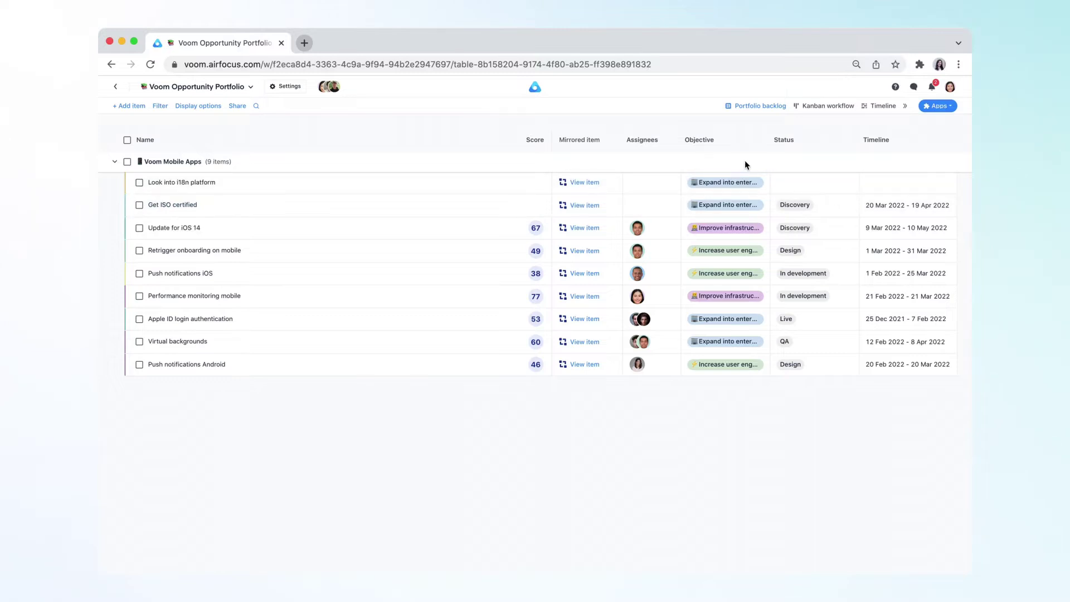
click(931, 107)
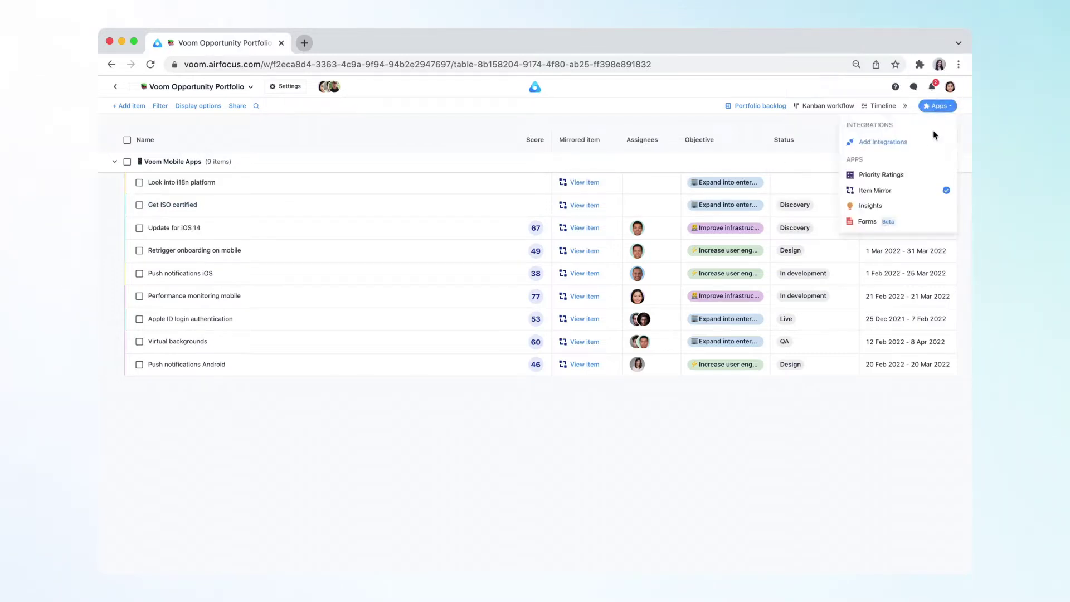
click(924, 195)
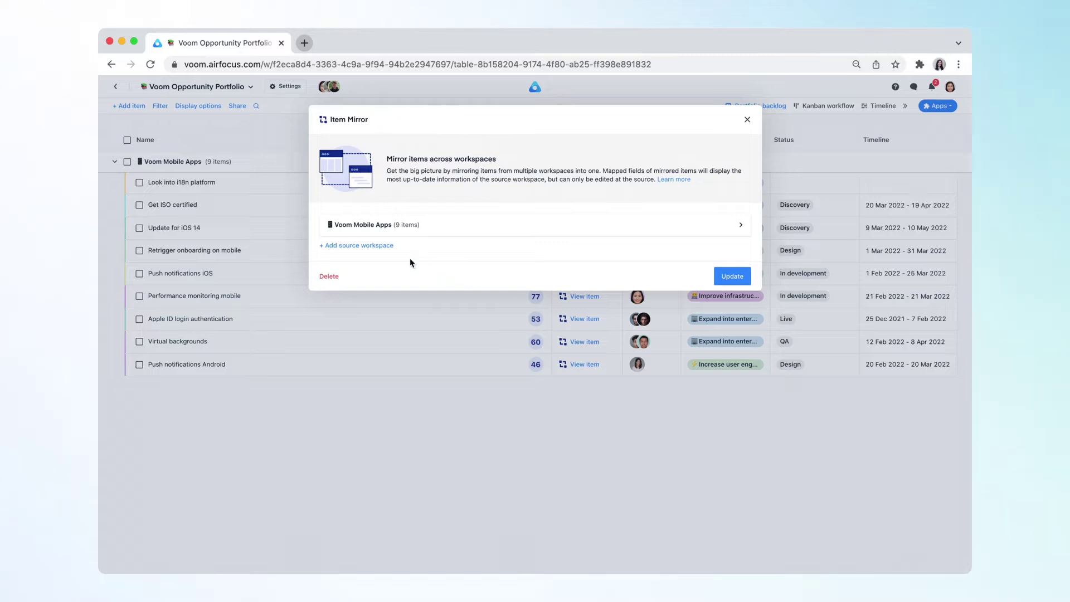
click(384, 252)
click(384, 266)
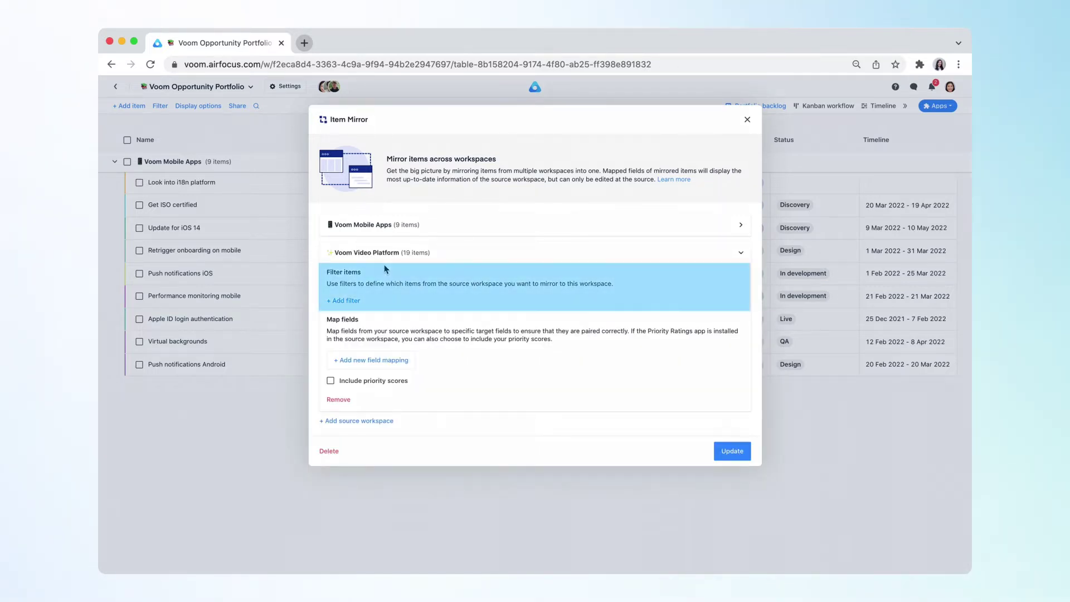
Step: Filter the Voom Video Platform source to items whose Labels contain Portfolio
click(346, 300)
click(354, 318)
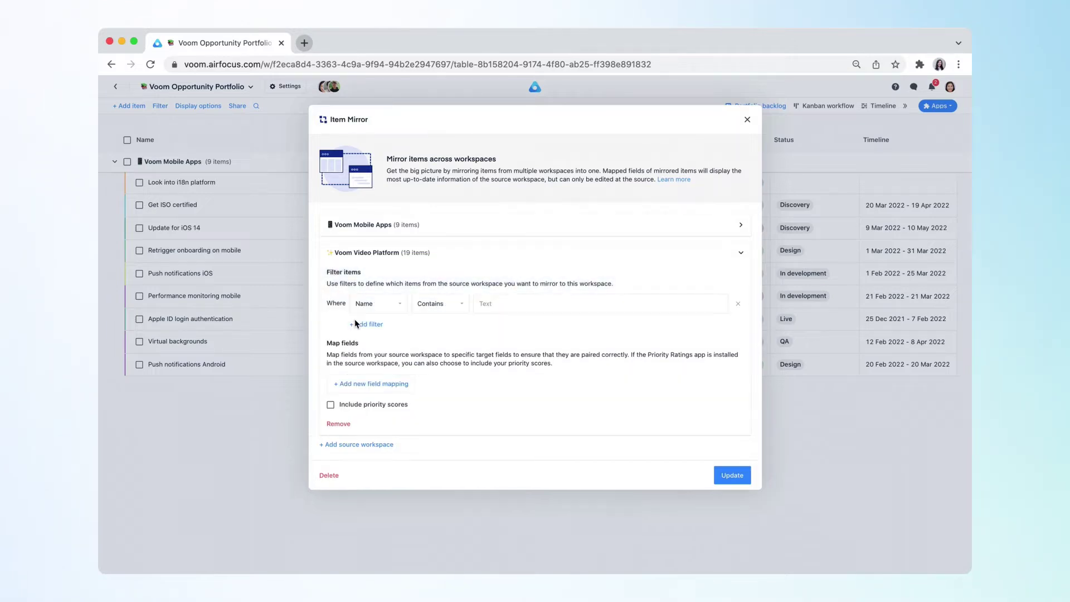
click(372, 305)
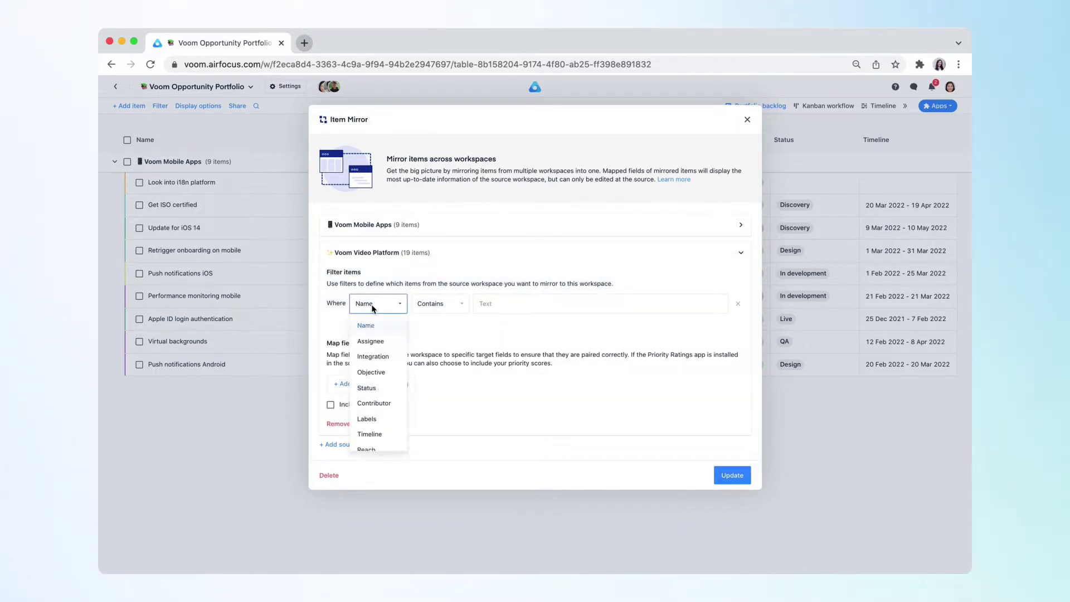
click(376, 418)
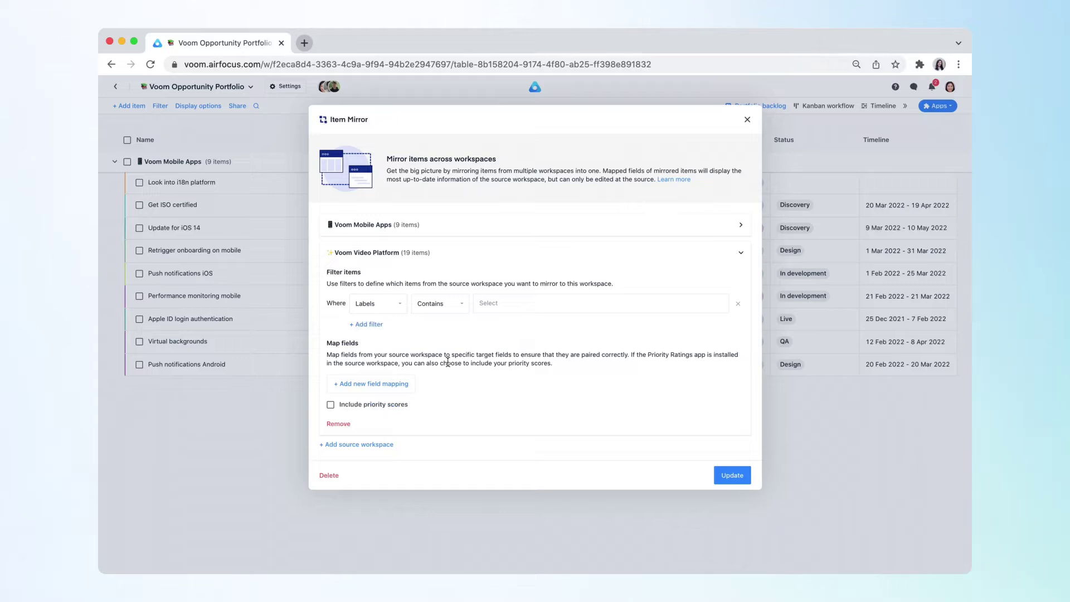
click(498, 309)
click(509, 328)
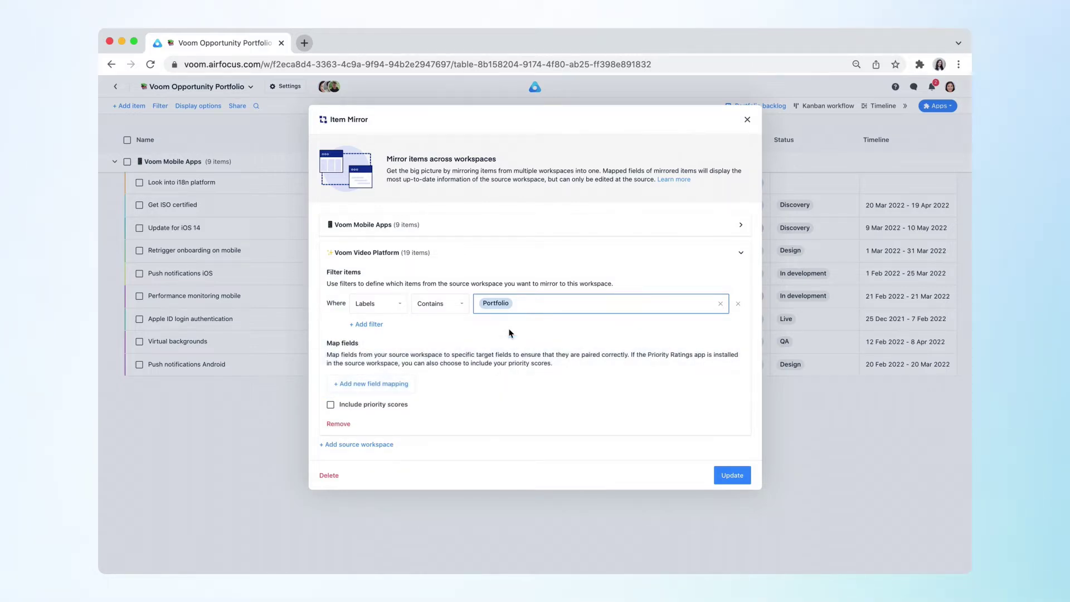
Step: Map the source Objective field to the portfolio's Objective, pairing Increase user engagement
click(382, 384)
click(383, 396)
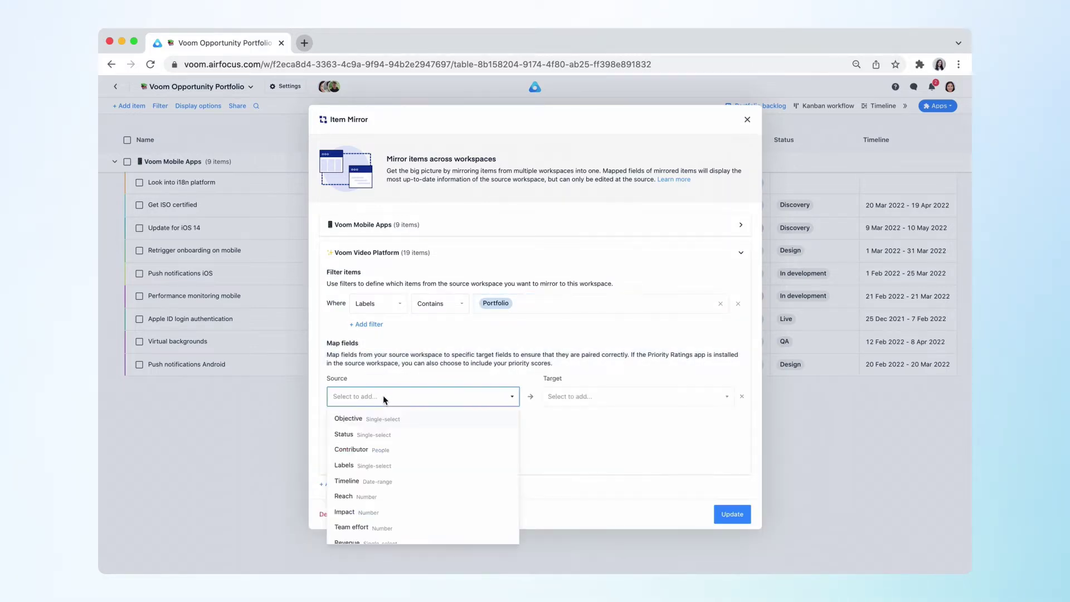
click(383, 418)
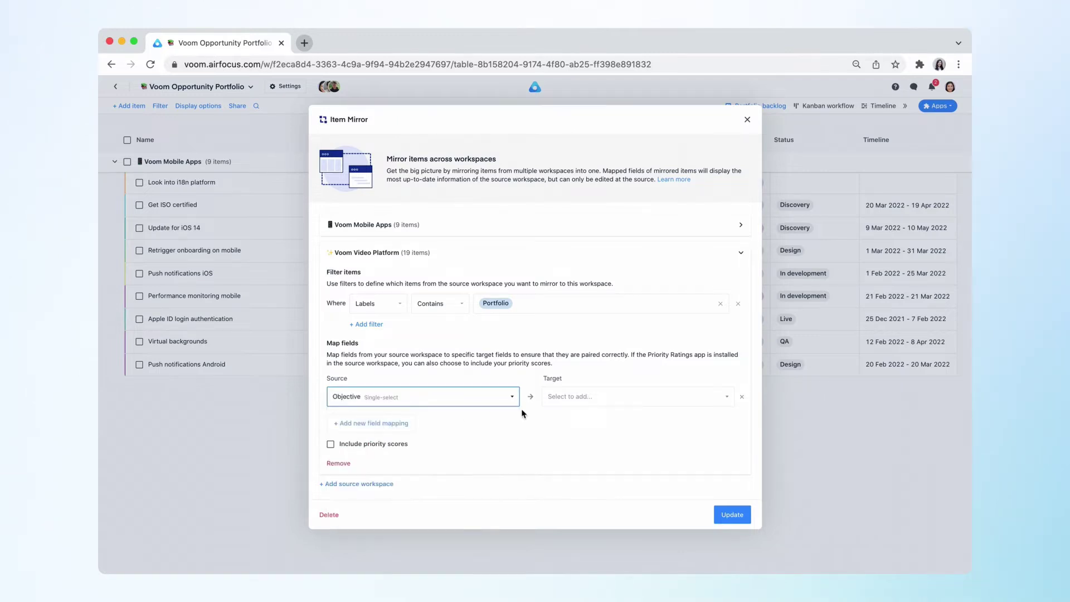
click(559, 397)
click(564, 419)
click(477, 442)
click(470, 466)
click(581, 442)
click(580, 461)
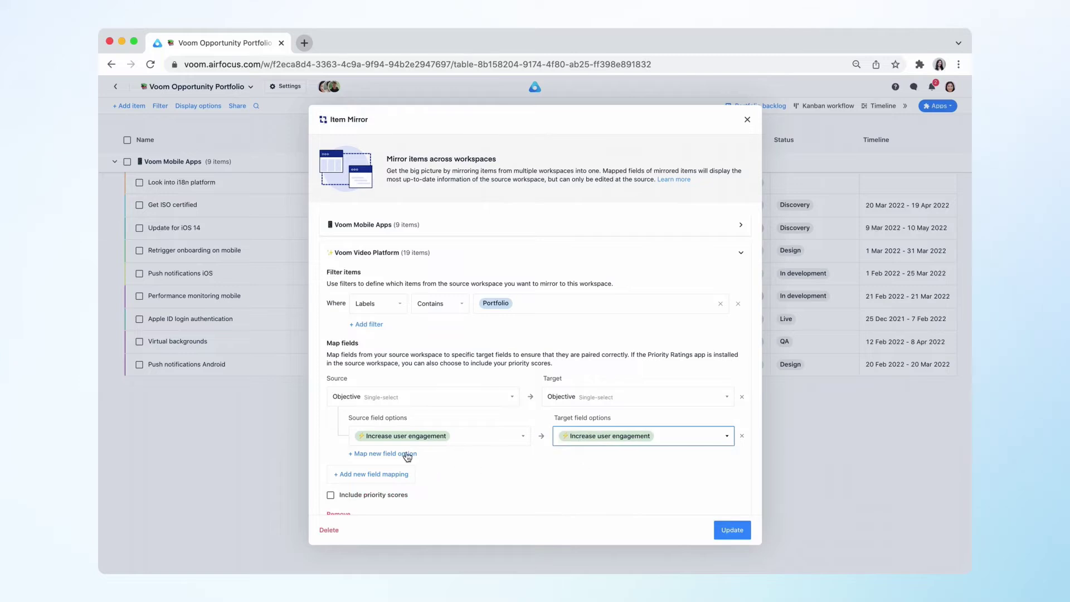
Step: Pair the Expand into enterprise market and Improve infrastructure objective options
click(401, 453)
click(415, 461)
click(413, 483)
click(580, 460)
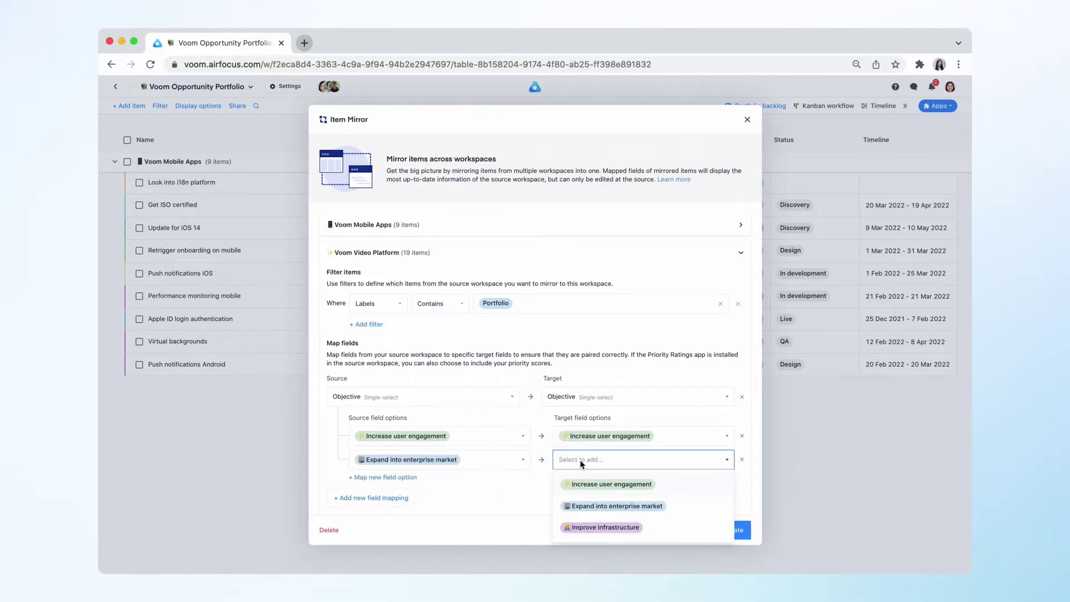
click(585, 505)
click(385, 477)
click(390, 482)
click(410, 507)
click(568, 490)
click(602, 551)
Step: Map Status to Status, pairing New/Reviewed, Discovery, Design and In development
scroll(560, 487, down, 3)
click(386, 436)
click(391, 451)
click(344, 319)
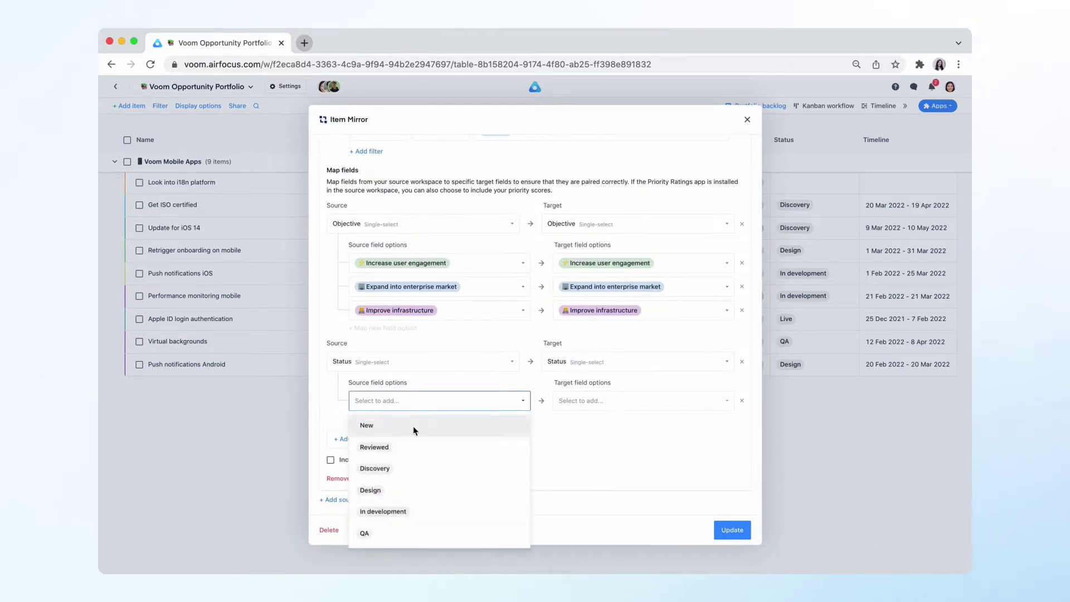
click(435, 423)
click(439, 448)
click(375, 315)
click(390, 425)
click(368, 455)
click(596, 429)
click(585, 513)
click(390, 446)
Step: Pair the QA, Live, Measuring success and Done status options
click(399, 470)
click(398, 423)
click(384, 446)
click(384, 470)
click(600, 447)
click(569, 426)
click(390, 470)
click(385, 494)
click(613, 471)
click(594, 427)
click(385, 489)
click(366, 512)
click(613, 400)
Step: Map the source Timeline field onto the portfolio's Timeline field
click(583, 535)
click(374, 429)
click(362, 375)
click(573, 475)
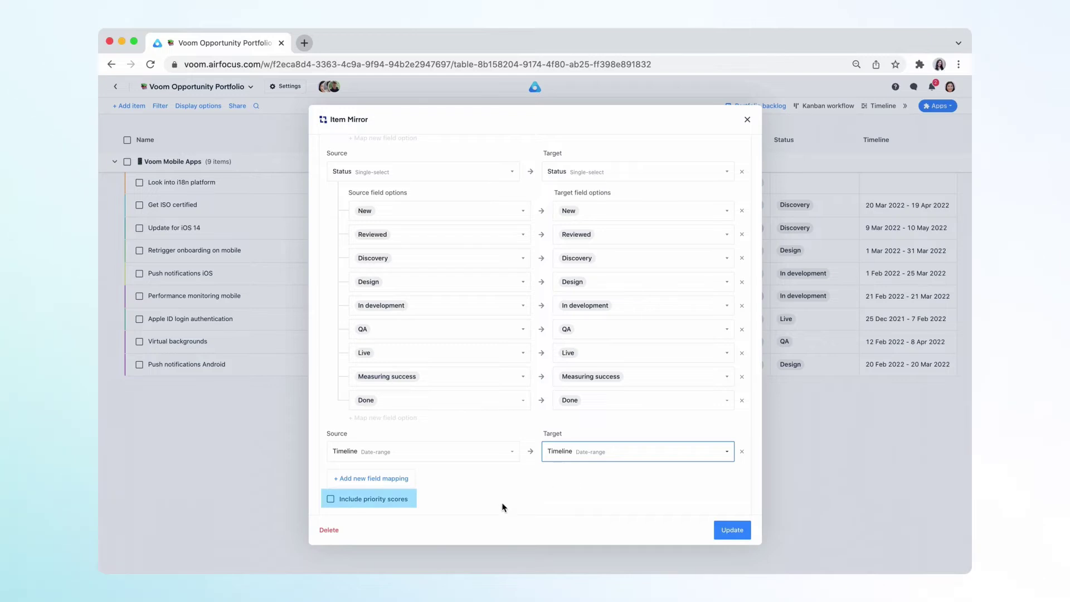
Step: Include priority scores and save the Item Mirror settings, confirming the update
click(331, 500)
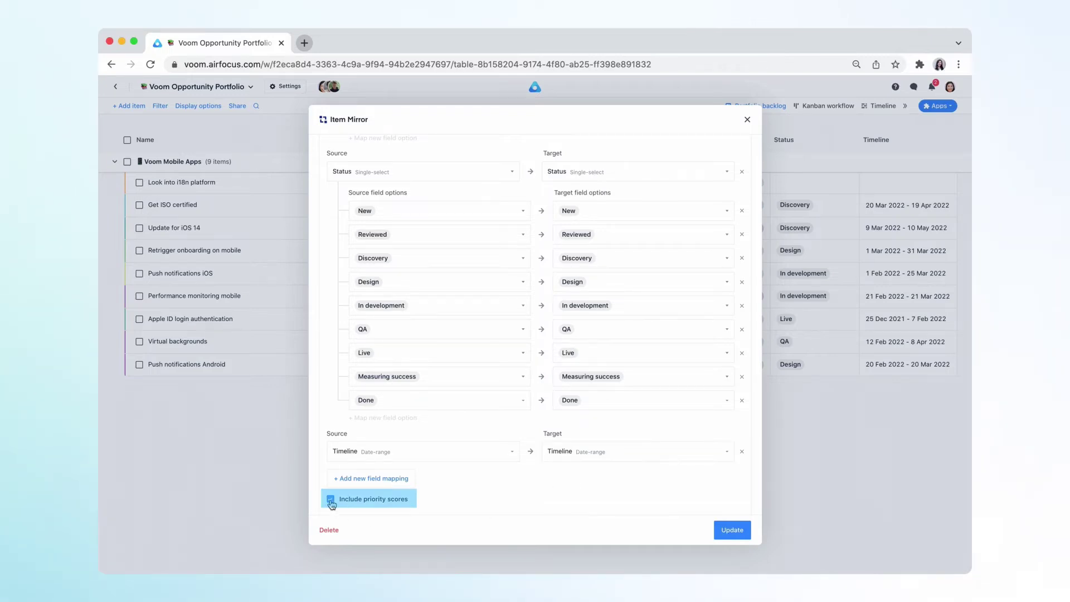
click(729, 530)
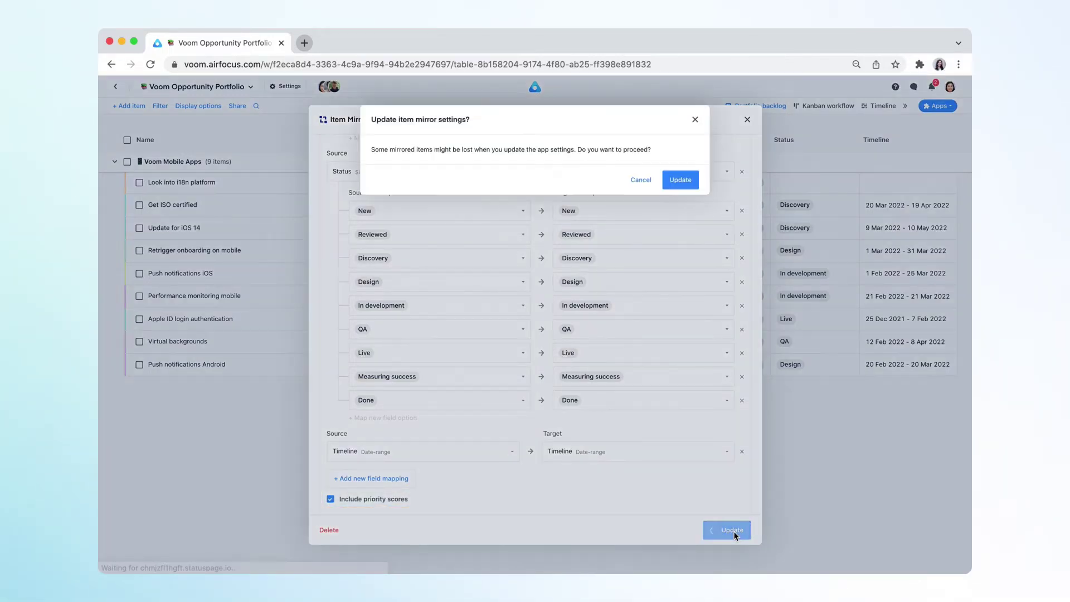
click(679, 181)
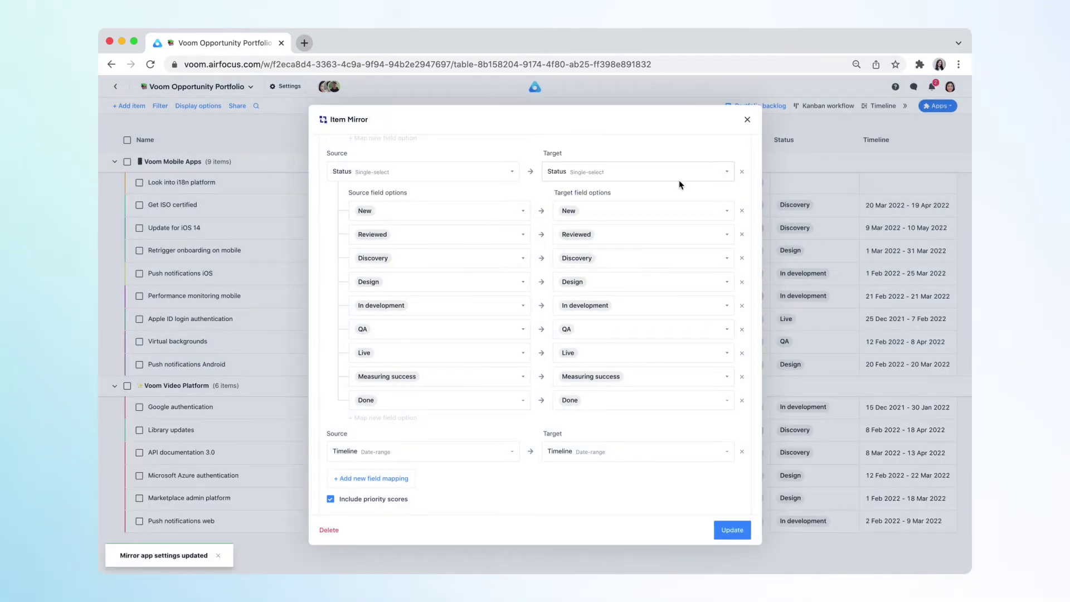
Step: Close the Item Mirror settings dialog
click(747, 119)
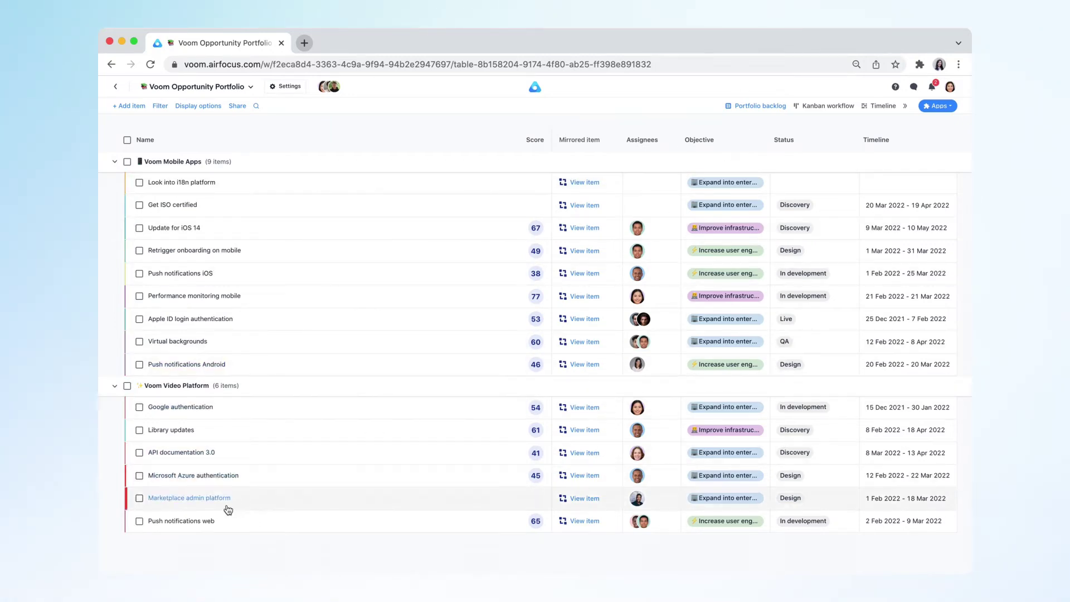
Step: Open Push notifications web, view its original Voom Video Platform item, then close both
click(203, 523)
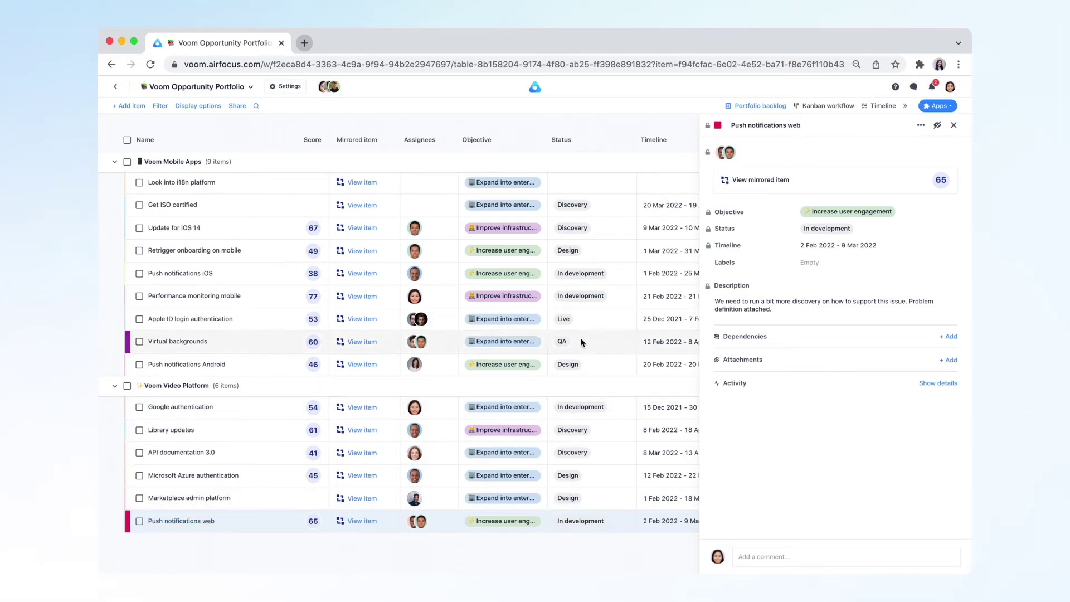
mouse_move(708, 250)
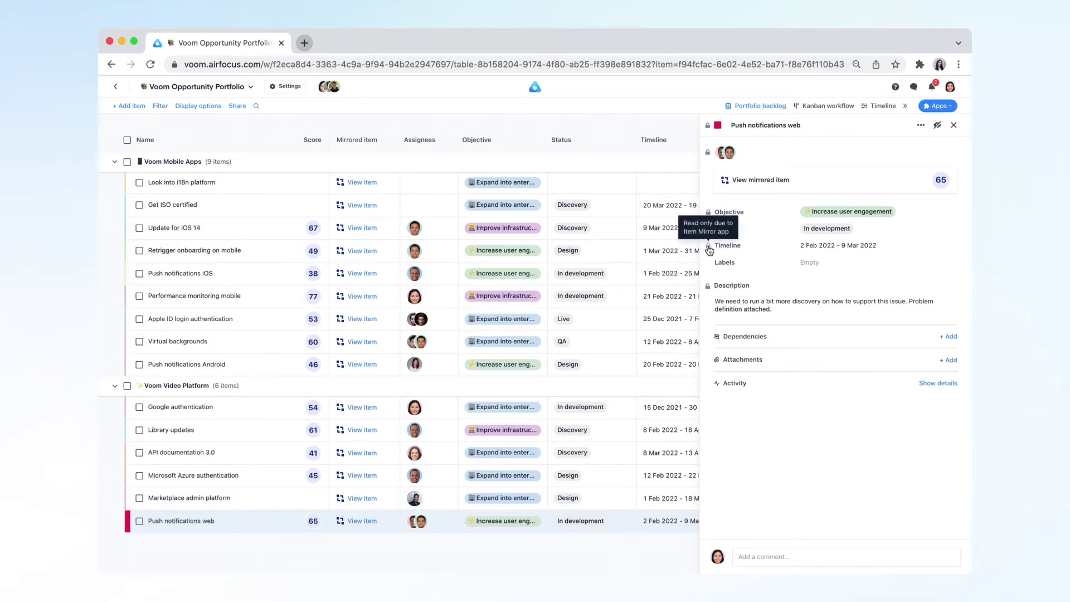
click(797, 184)
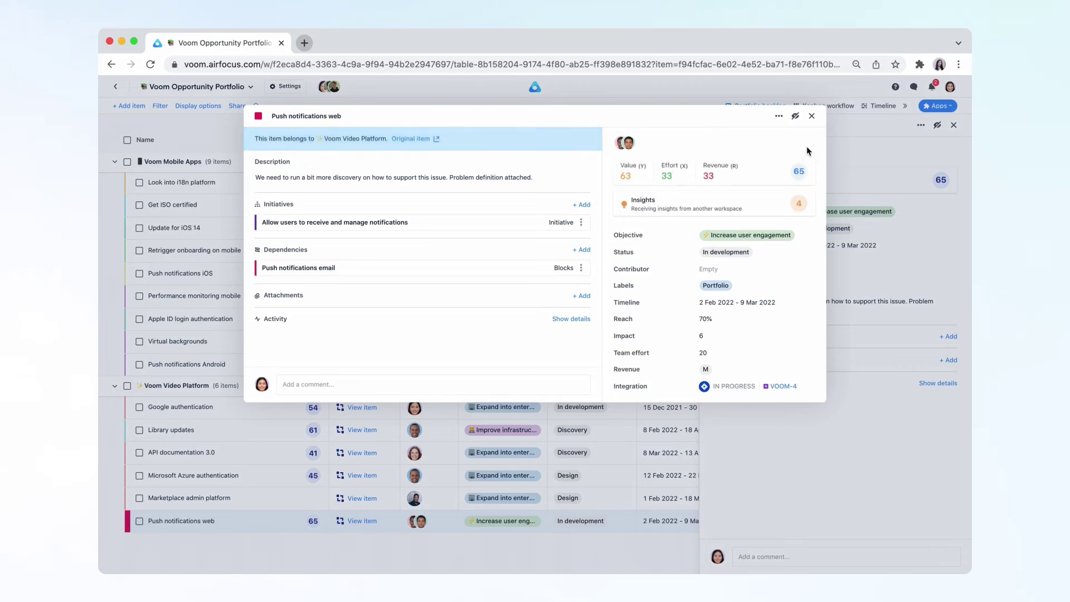
click(812, 116)
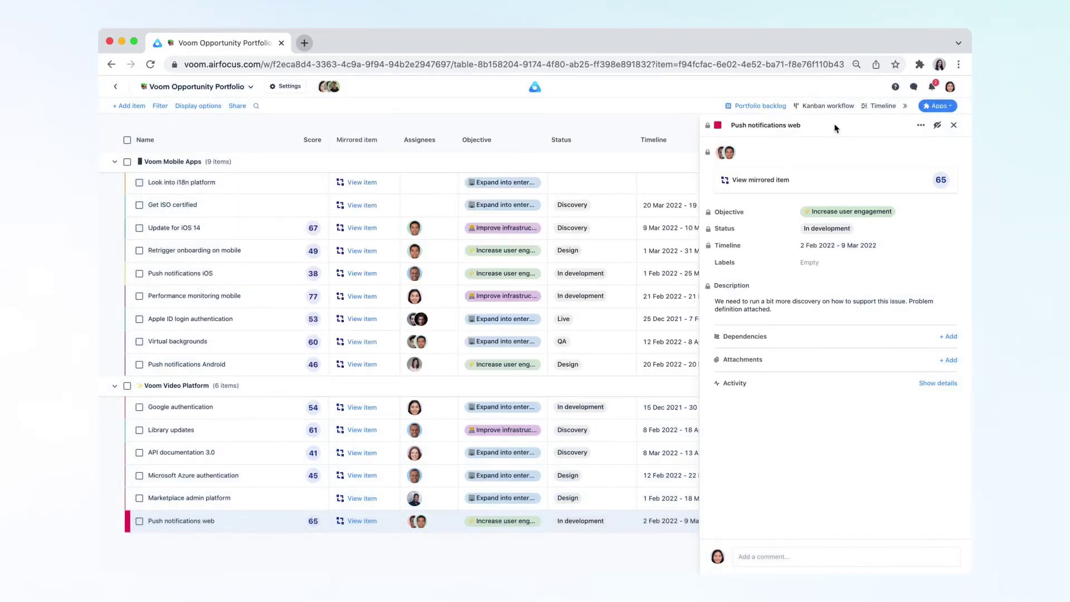
click(953, 125)
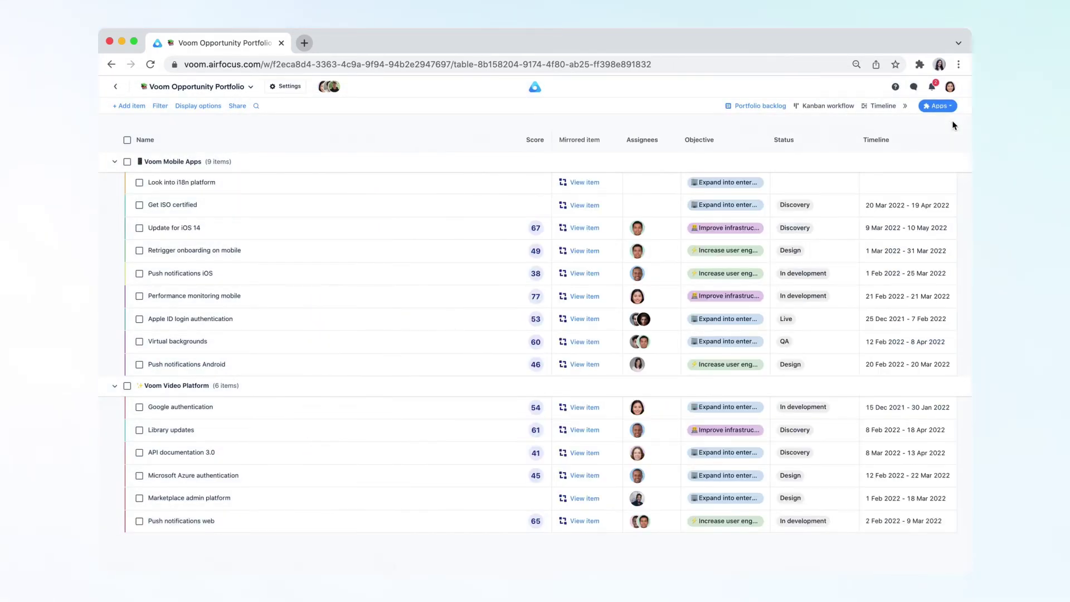
Step: Switch from the Kanban workflow board to the Timeline view
click(839, 107)
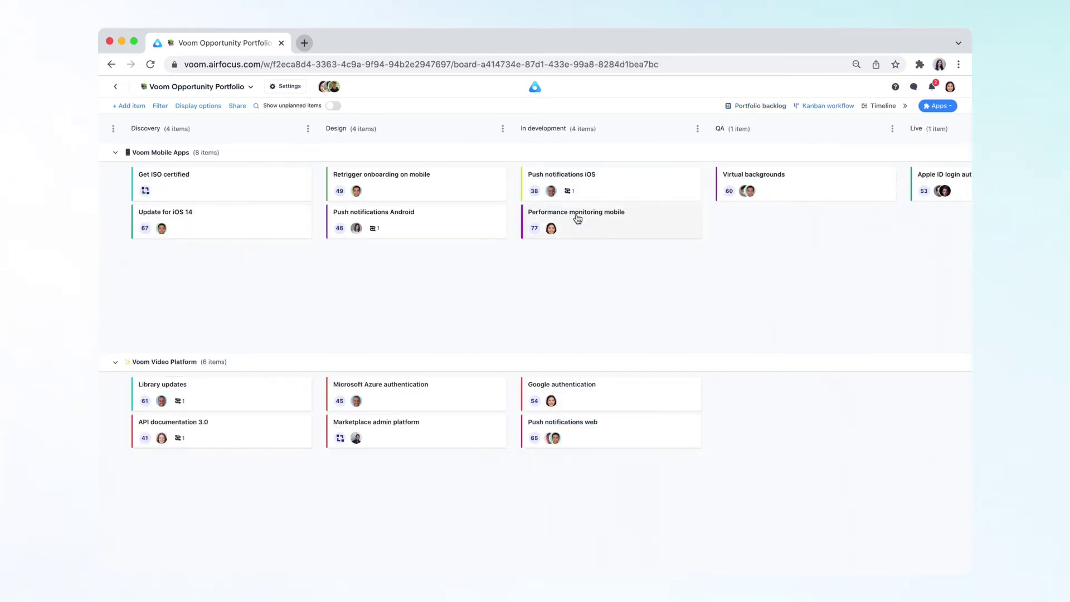
click(880, 107)
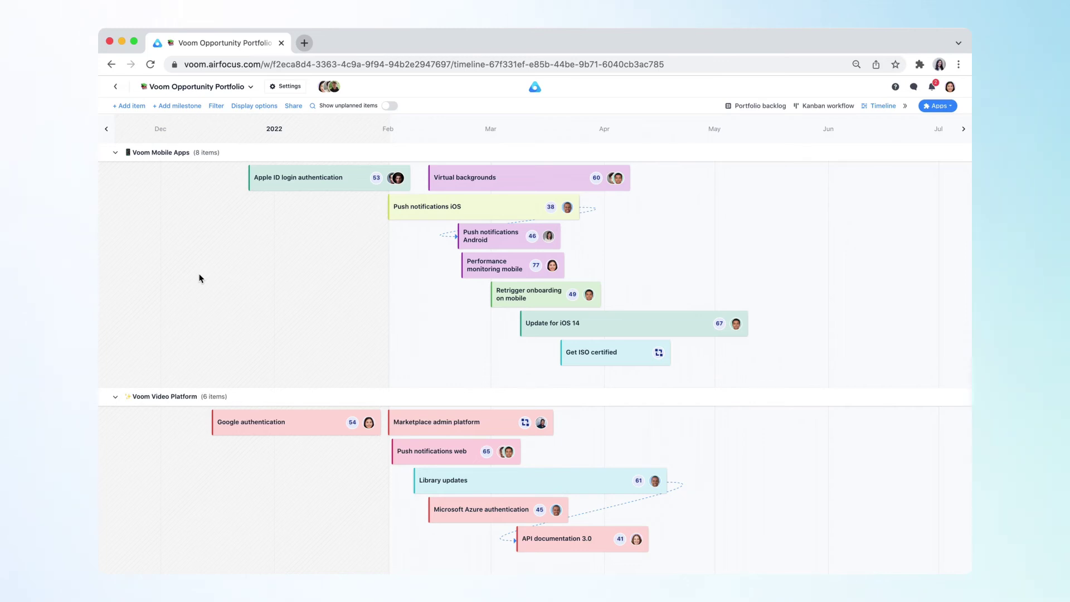
Step: Set the timeline's Display options to swimlane by Objective
click(266, 109)
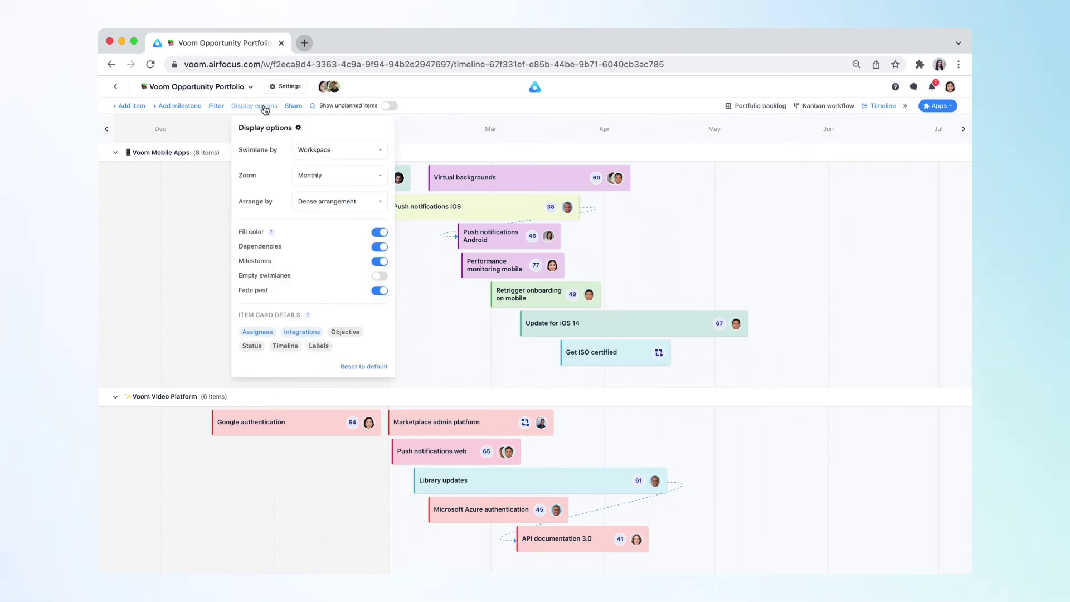
click(337, 149)
click(319, 189)
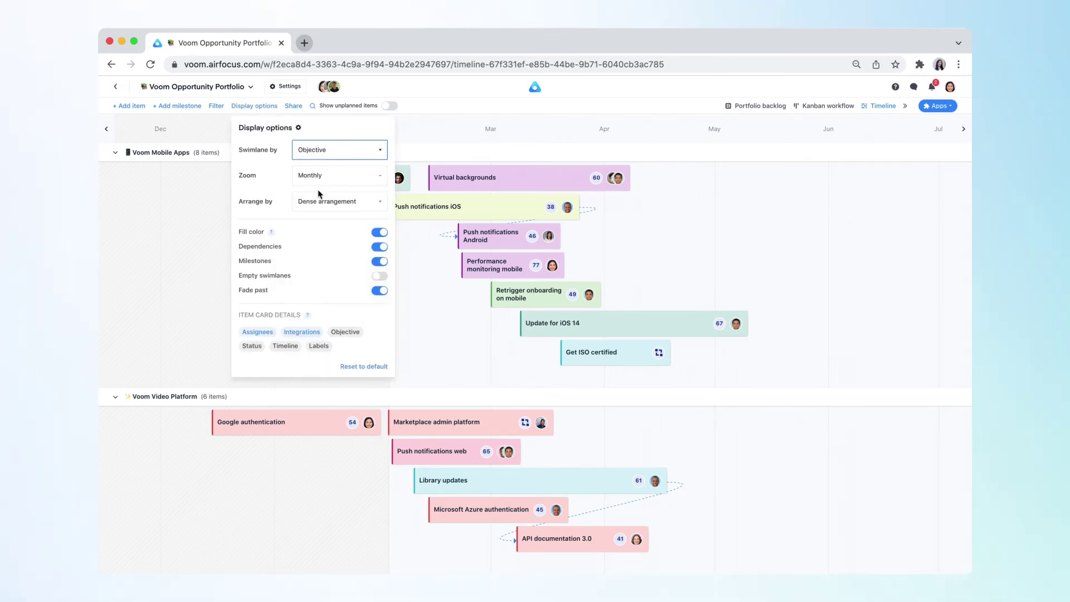
click(209, 233)
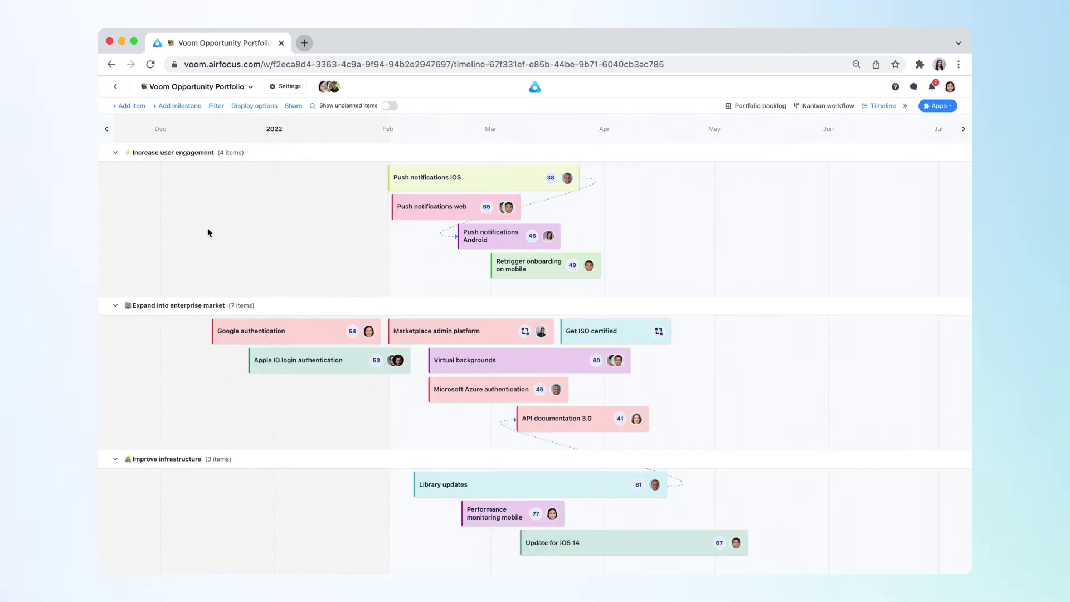